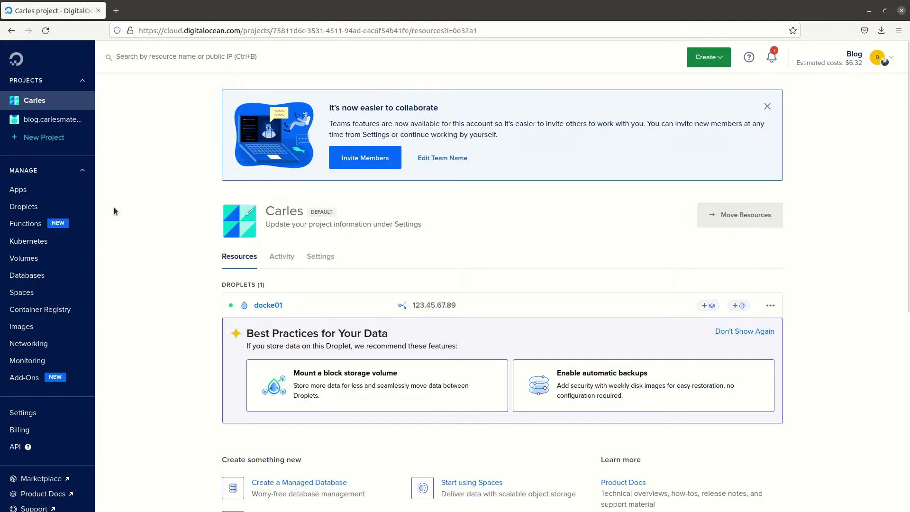
Step: Show the Droplets list with the existing docke01 droplet and open the green Create menu
{"action": "left_click", "coordinate": [32, 207]}
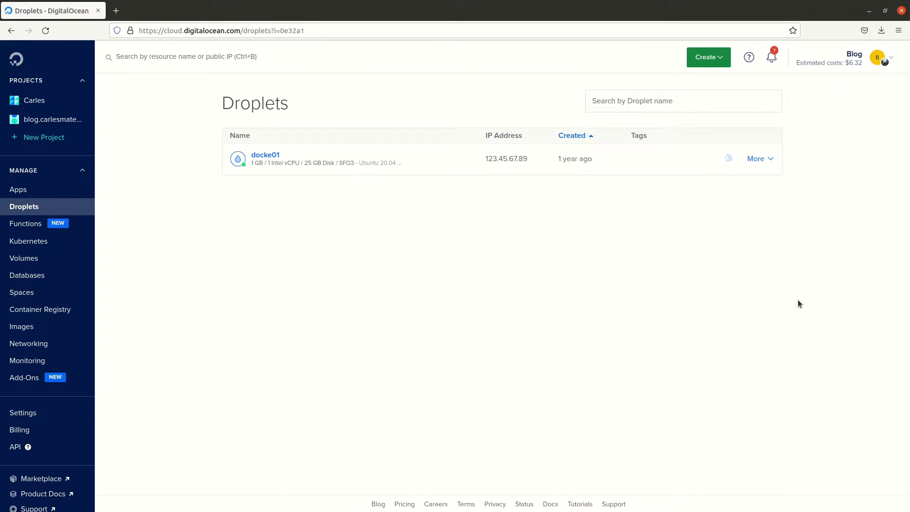
{"action": "left_click", "coordinate": [710, 57]}
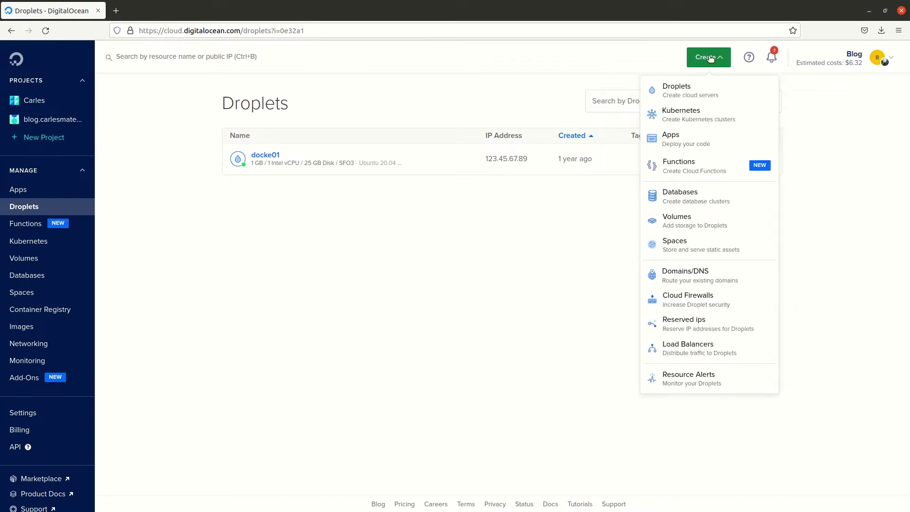
Step: Start a new droplet and select the Ubuntu 22.04 (LTS) x64 image
{"action": "left_click", "coordinate": [683, 92]}
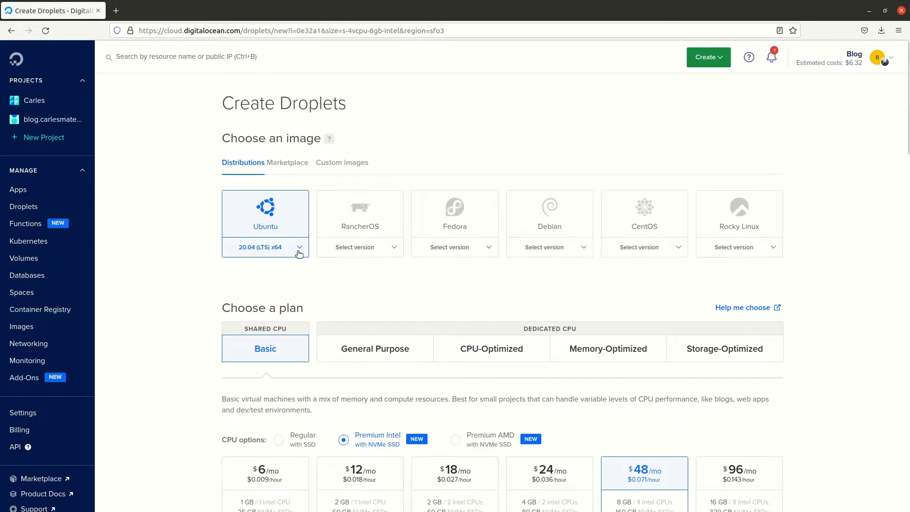
{"action": "left_click", "coordinate": [299, 254]}
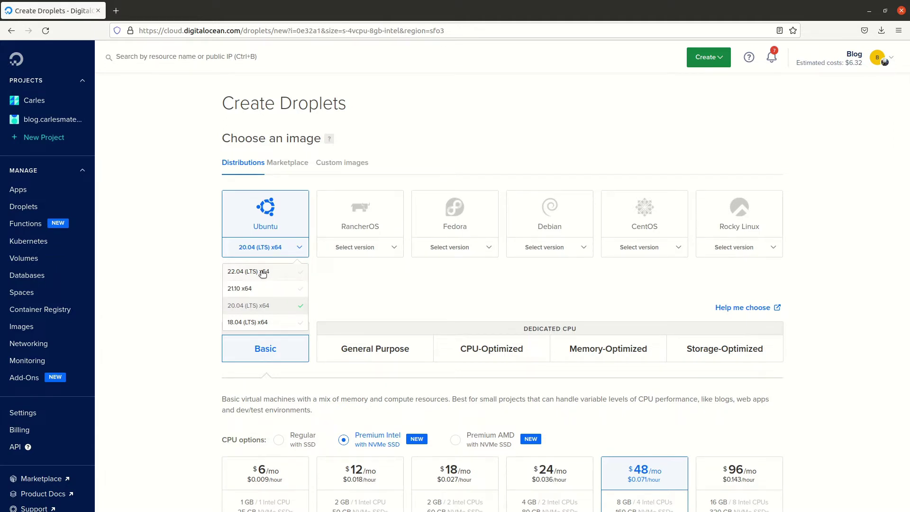
{"action": "left_click", "coordinate": [263, 272]}
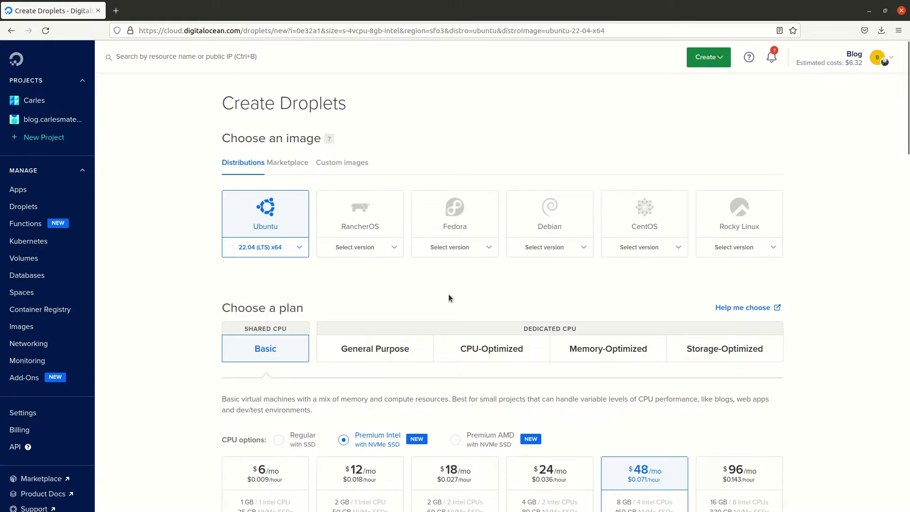
{"action": "scroll", "coordinate": [817, 281], "scroll_direction": "down", "scroll_amount": 3}
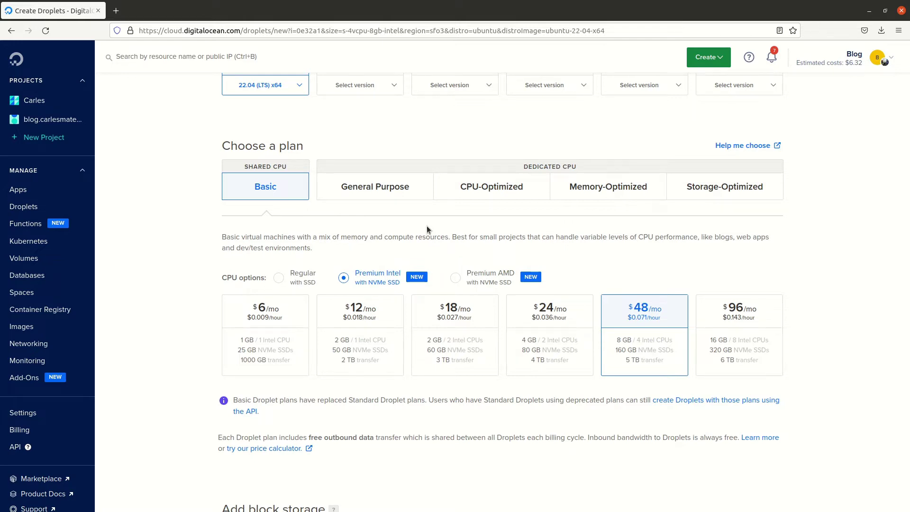
Step: Switch to Premium AMD CPUs and pick the $18/mo plan with 2 GB and 2 AMD CPUs
{"action": "left_click", "coordinate": [457, 280]}
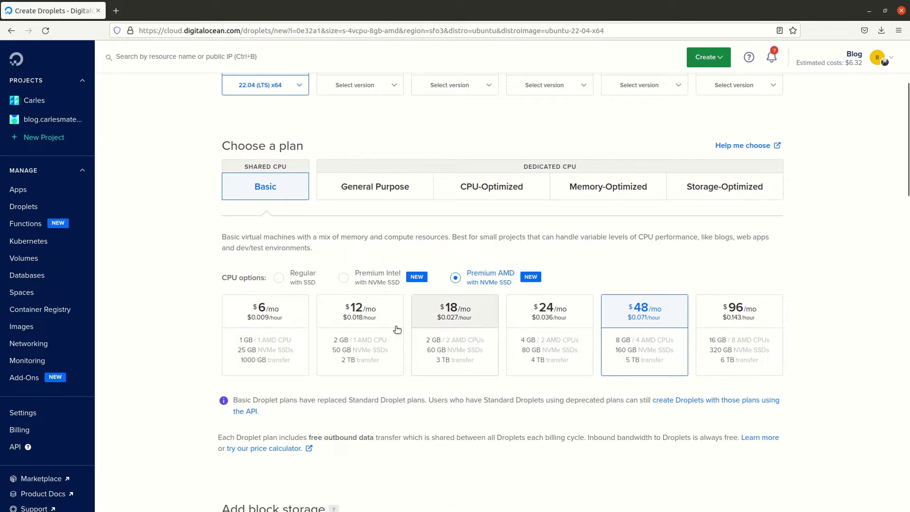
{"action": "left_click", "coordinate": [345, 316]}
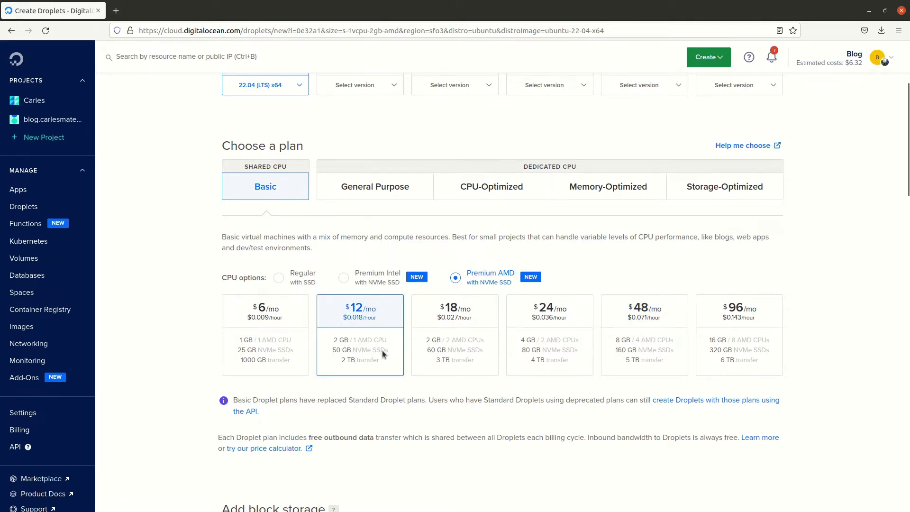
{"action": "left_click", "coordinate": [433, 327]}
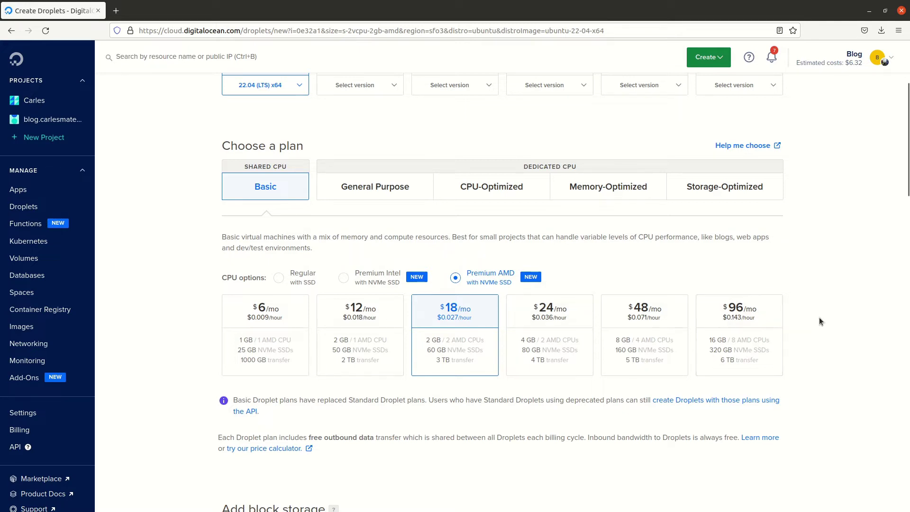
{"action": "scroll", "coordinate": [820, 317], "scroll_direction": "down", "scroll_amount": 3}
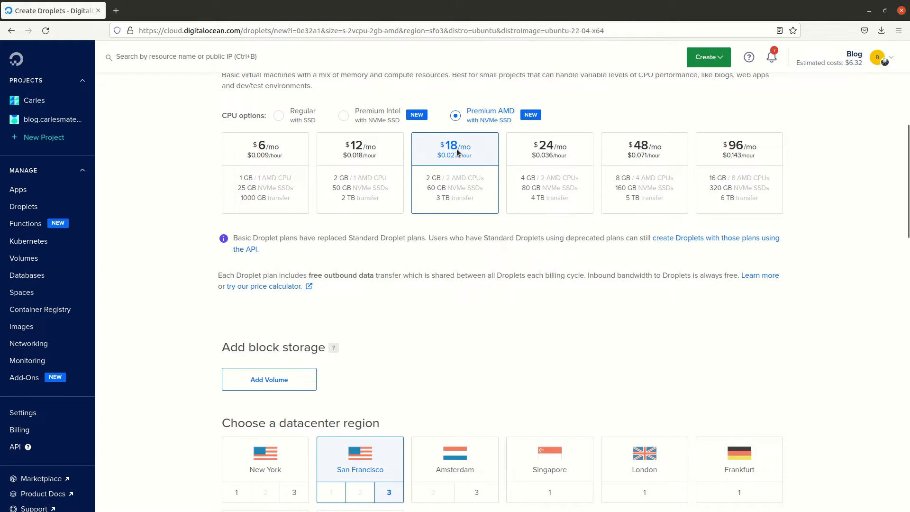
Step: Select the Amsterdam datacenter region (Amsterdam 3) for the droplet
{"action": "scroll", "coordinate": [852, 308], "scroll_direction": "down", "scroll_amount": 1}
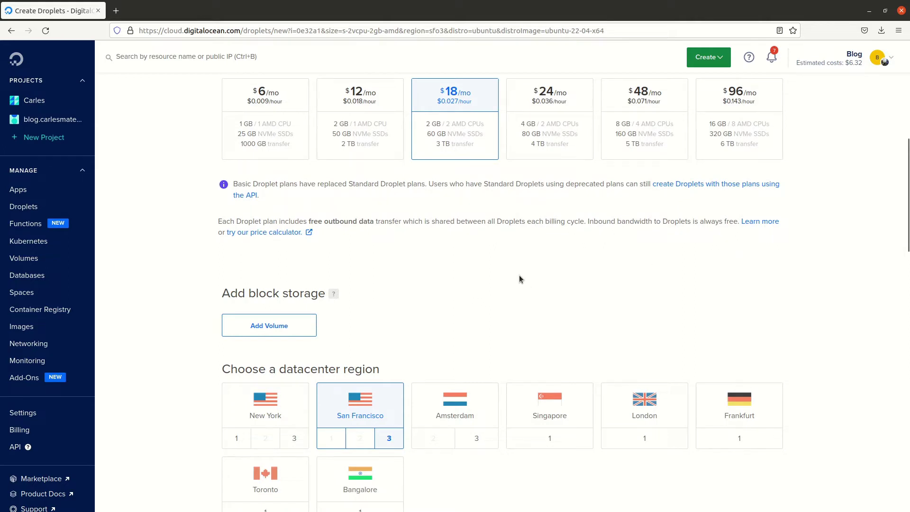
{"action": "scroll", "coordinate": [516, 274], "scroll_direction": "up", "scroll_amount": 1}
{"action": "scroll", "coordinate": [528, 310], "scroll_direction": "down", "scroll_amount": 1}
{"action": "left_click", "coordinate": [462, 409]}
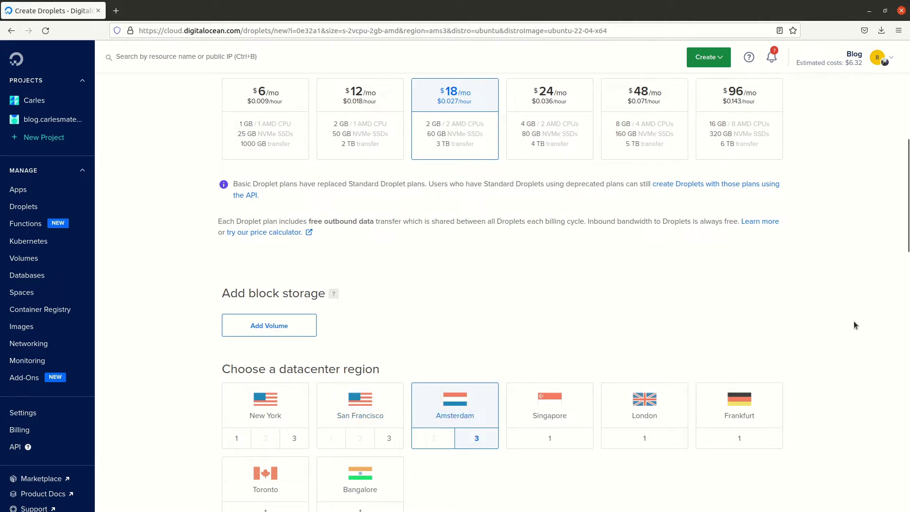
{"action": "scroll", "coordinate": [855, 320], "scroll_direction": "down", "scroll_amount": 4}
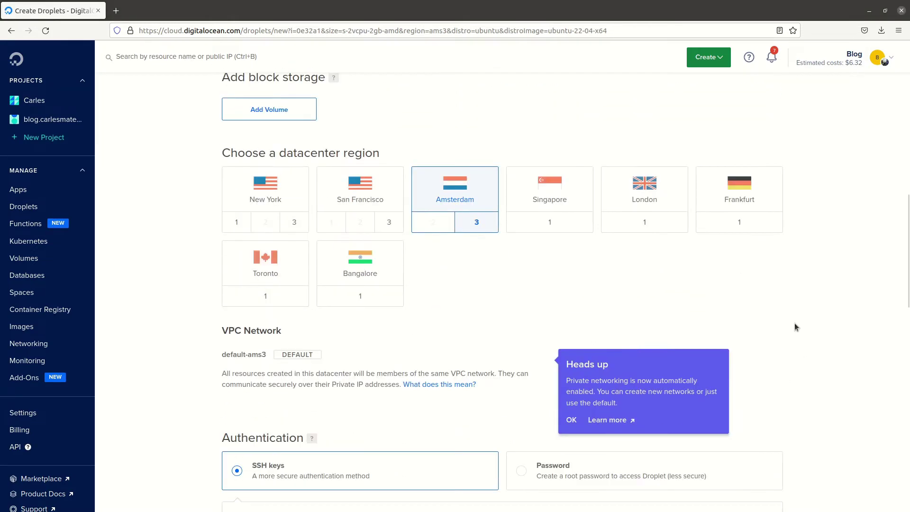
{"action": "scroll", "coordinate": [800, 312], "scroll_direction": "down", "scroll_amount": 4}
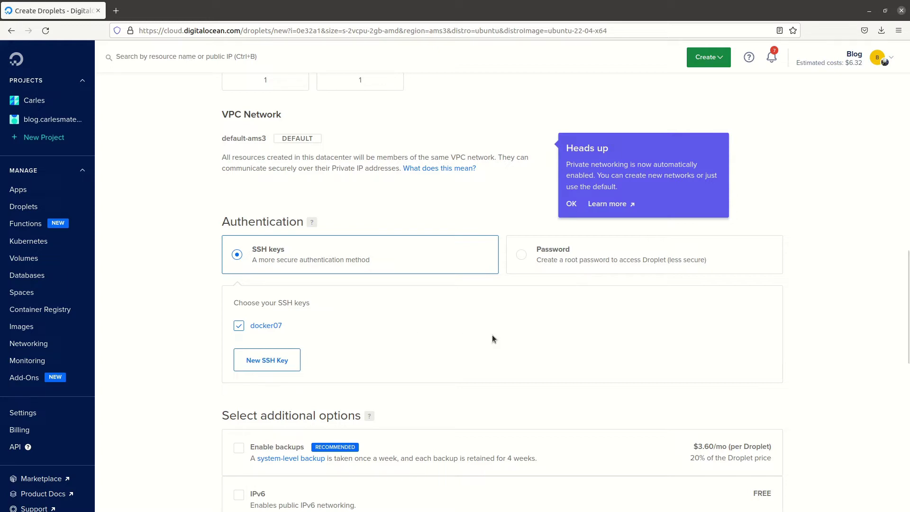
Step: Choose Password authentication and paste a root password into the Create root password field
{"action": "left_click", "coordinate": [523, 258]}
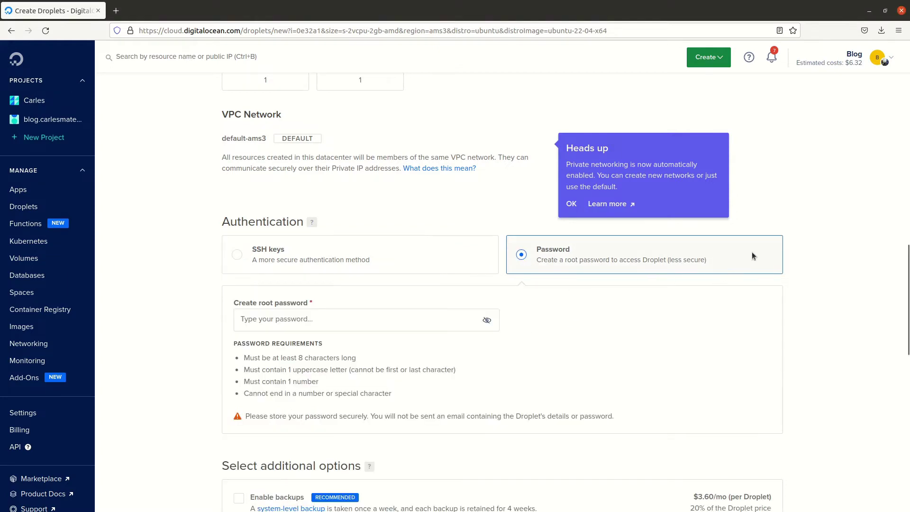
{"action": "scroll", "coordinate": [817, 246], "scroll_direction": "down", "scroll_amount": 2}
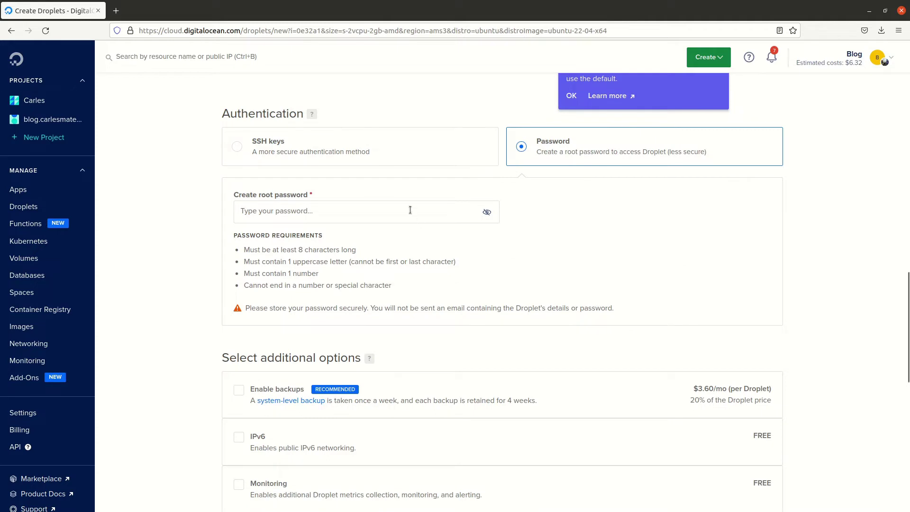
{"action": "left_click", "coordinate": [409, 210]}
{"action": "key", "text": "ctrl+v"}
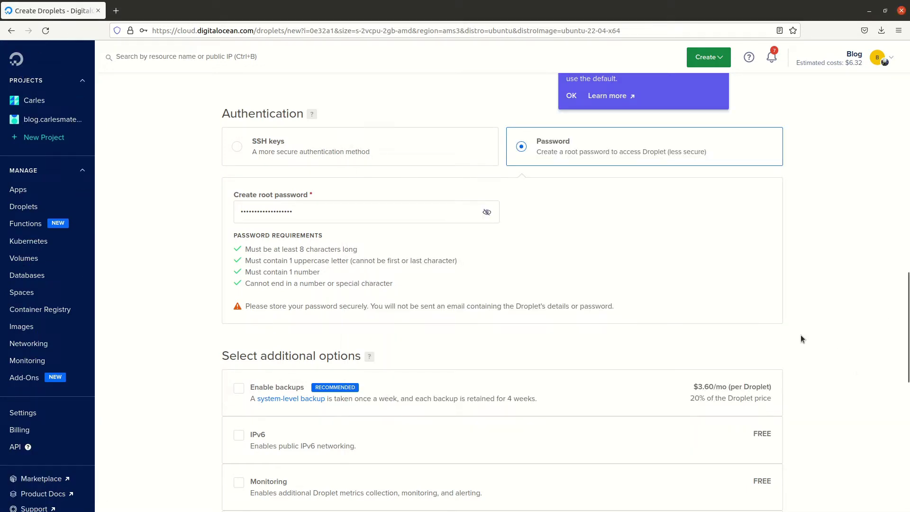
{"action": "scroll", "coordinate": [806, 316], "scroll_direction": "down", "scroll_amount": 2}
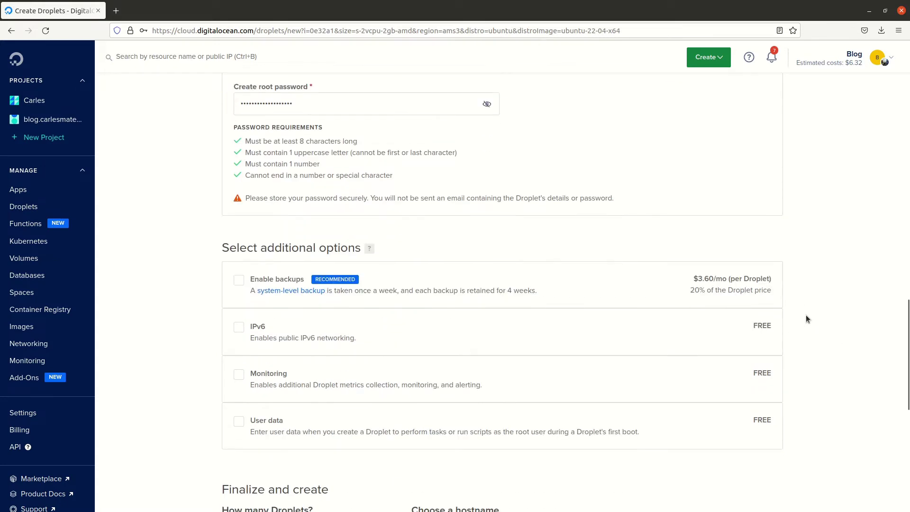
{"action": "scroll", "coordinate": [806, 318], "scroll_direction": "down", "scroll_amount": 1}
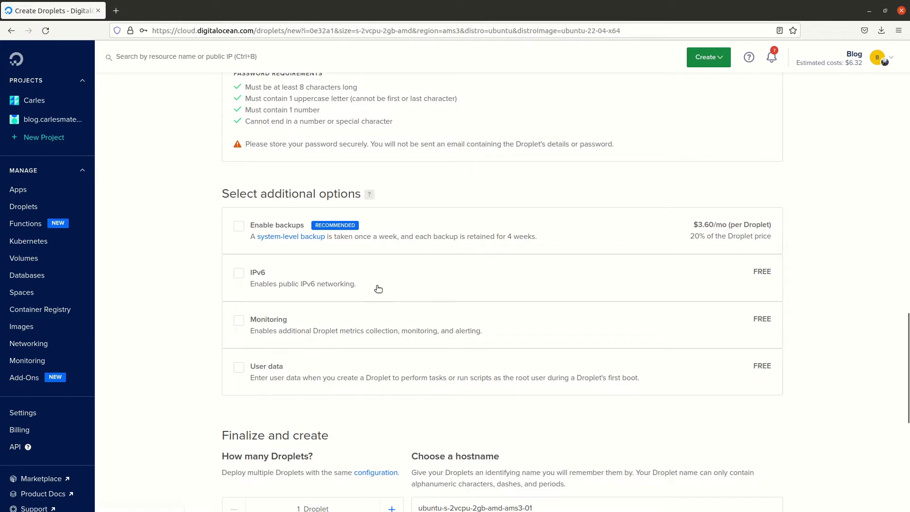
{"action": "scroll", "coordinate": [468, 302], "scroll_direction": "down", "scroll_amount": 1}
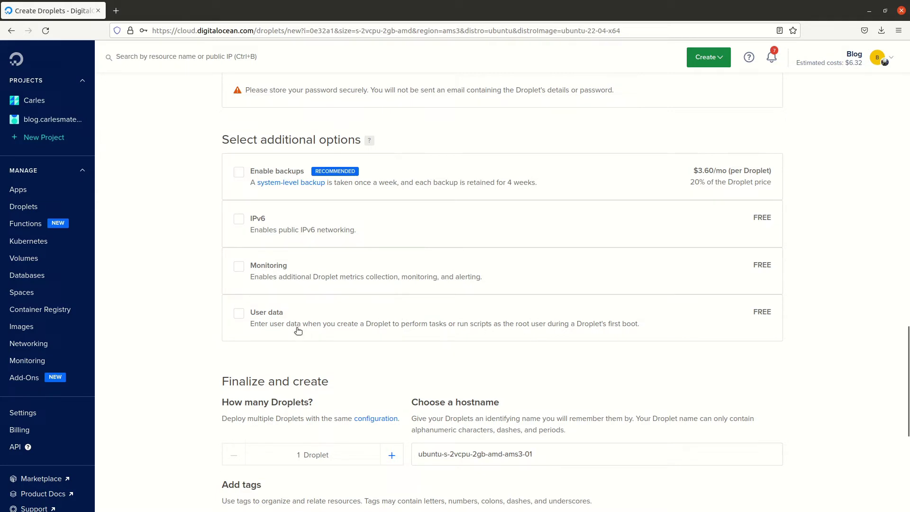
{"action": "left_click", "coordinate": [239, 314]}
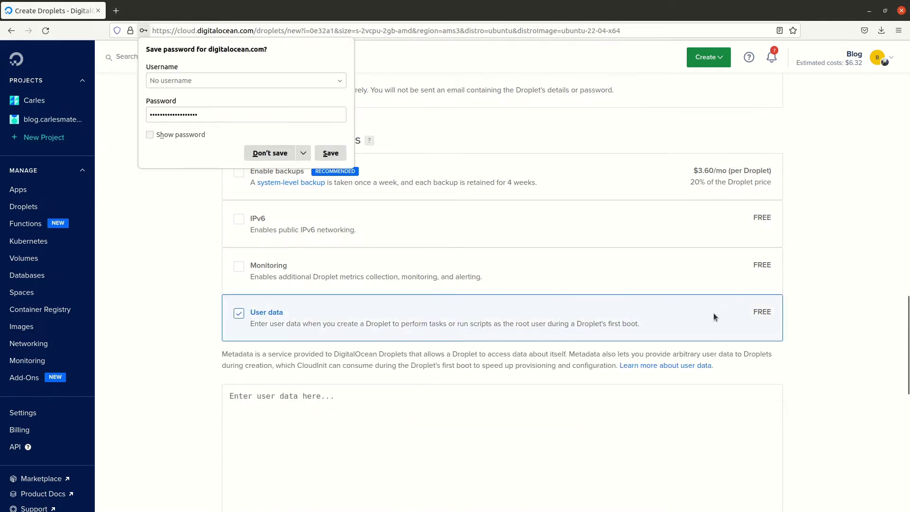
{"action": "left_click", "coordinate": [714, 316]}
{"action": "scroll", "coordinate": [815, 230], "scroll_direction": "down", "scroll_amount": 4}
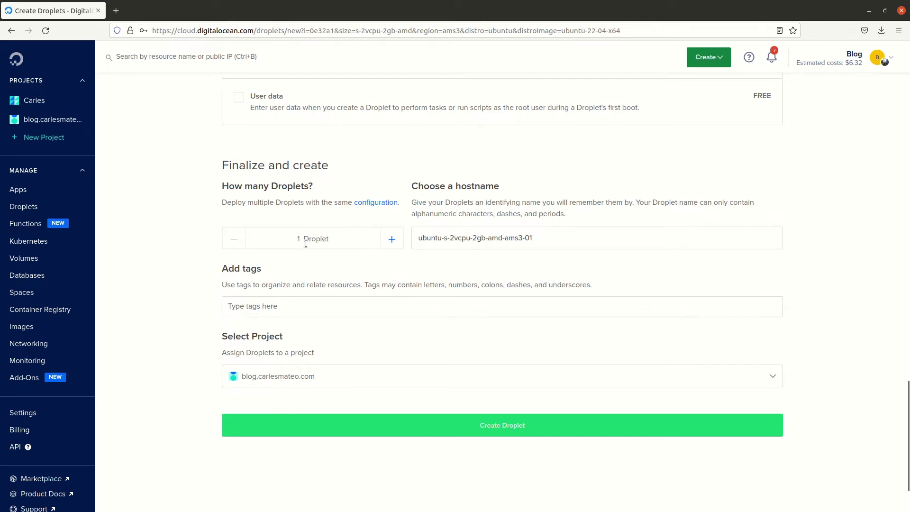
Step: Replace the default hostname with a custom test name and add the tag 'tests'
{"action": "left_click", "coordinate": [553, 237]}
{"action": "left_click_drag", "start_coordinate": [553, 237], "coordinate": [343, 241]}
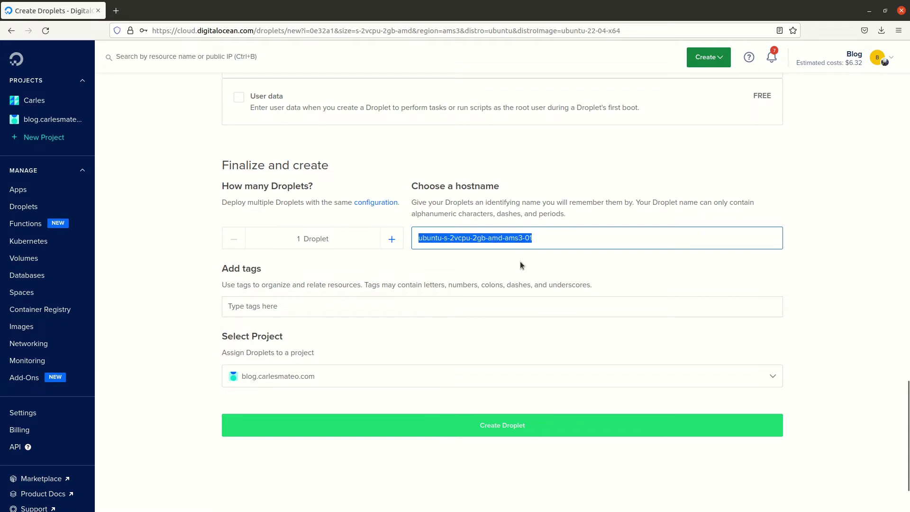
{"action": "type", "text": "carlesmat"}
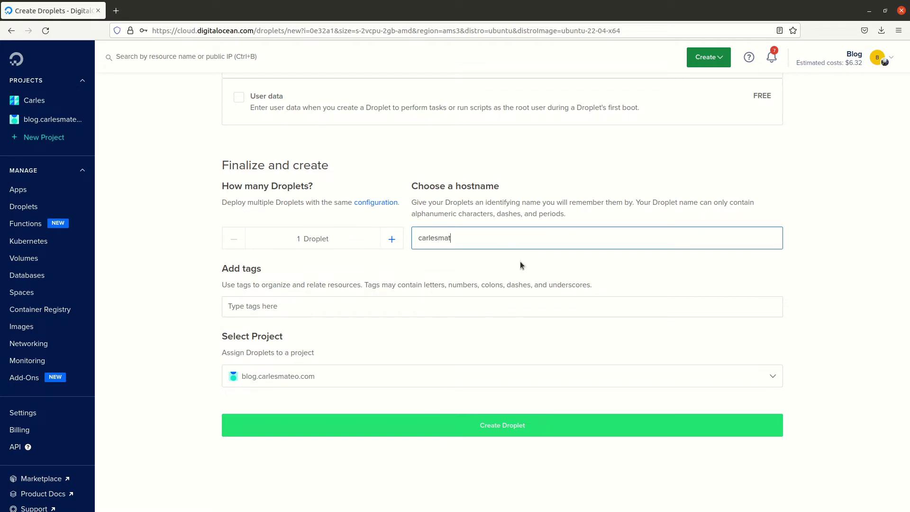
{"action": "type", "text": "eotests01"}
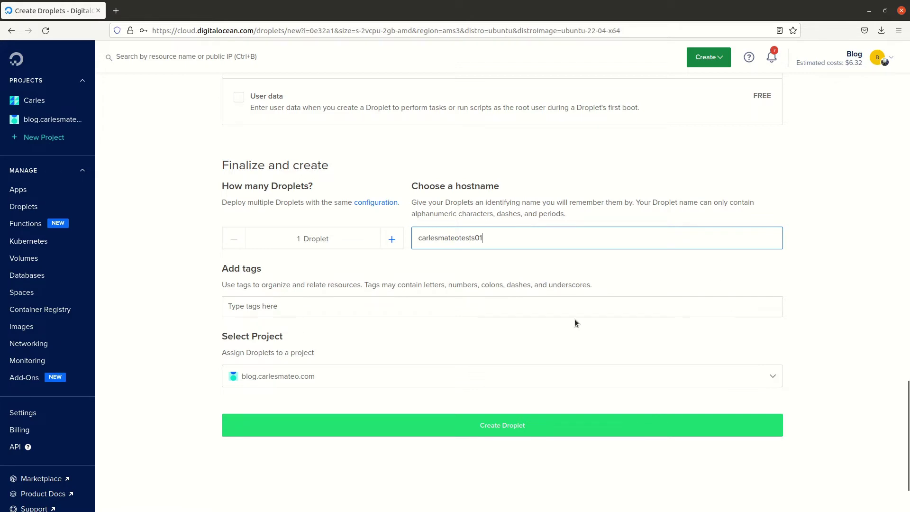
{"action": "left_click", "coordinate": [564, 310]}
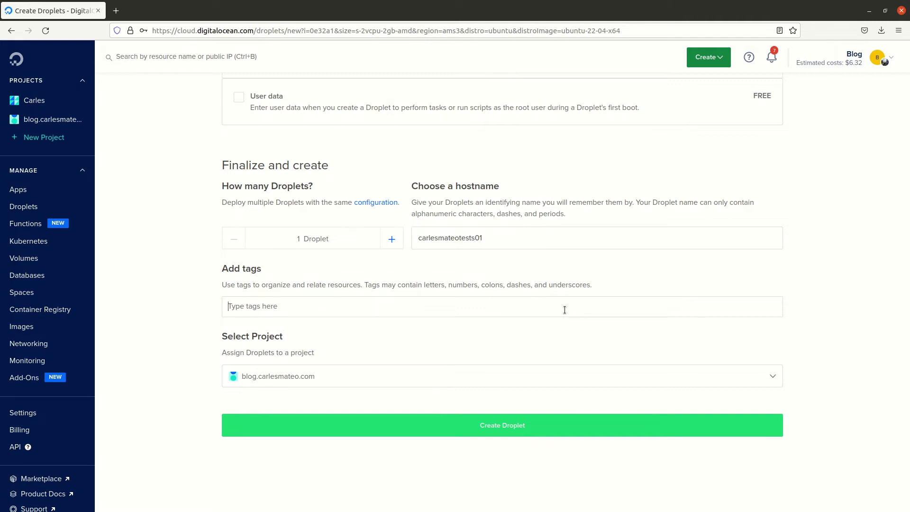
{"action": "type", "text": "test"}
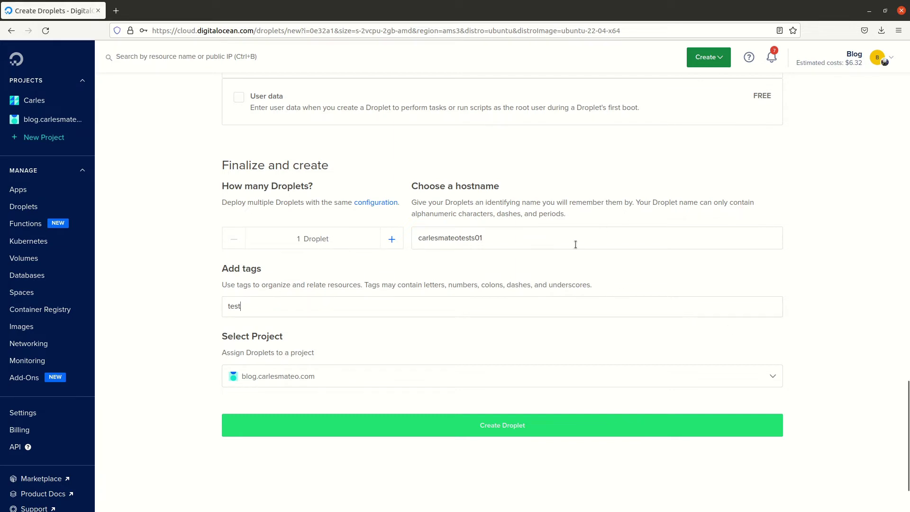
{"action": "type", "text": "s"}
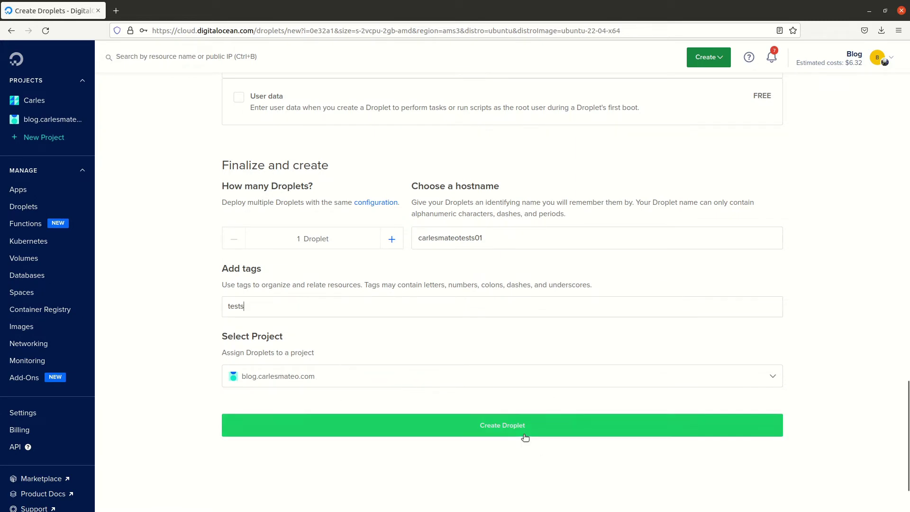
Step: Create the droplet, then open its details page from the project's Resources list
{"action": "left_click", "coordinate": [582, 432]}
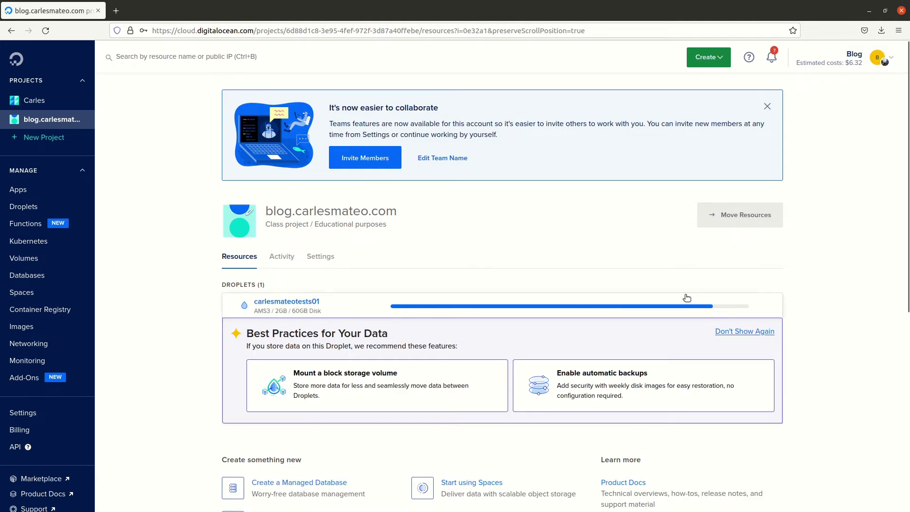
{"action": "left_click", "coordinate": [296, 303]}
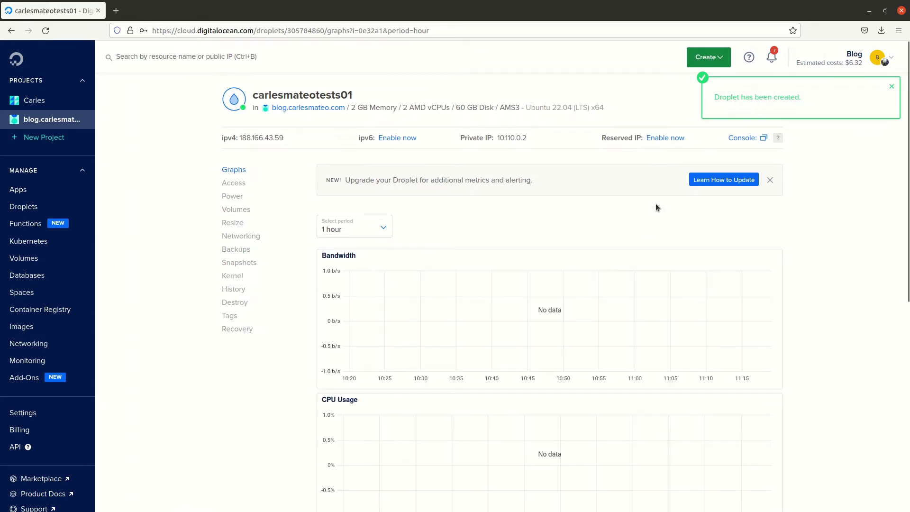
Step: Open the droplet's web console in its own window, centre it, and bring up the local terminal
{"action": "left_click", "coordinate": [743, 139]}
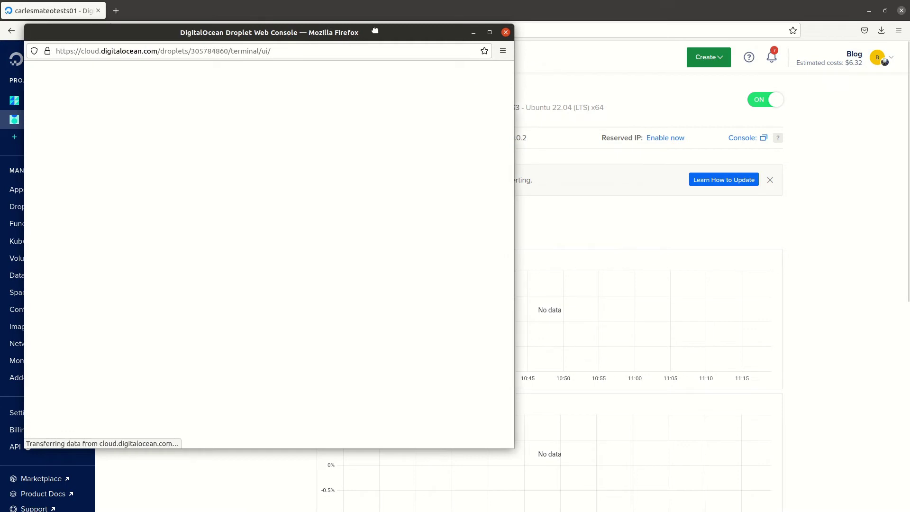
{"action": "left_click_drag", "start_coordinate": [374, 30], "coordinate": [557, 62]}
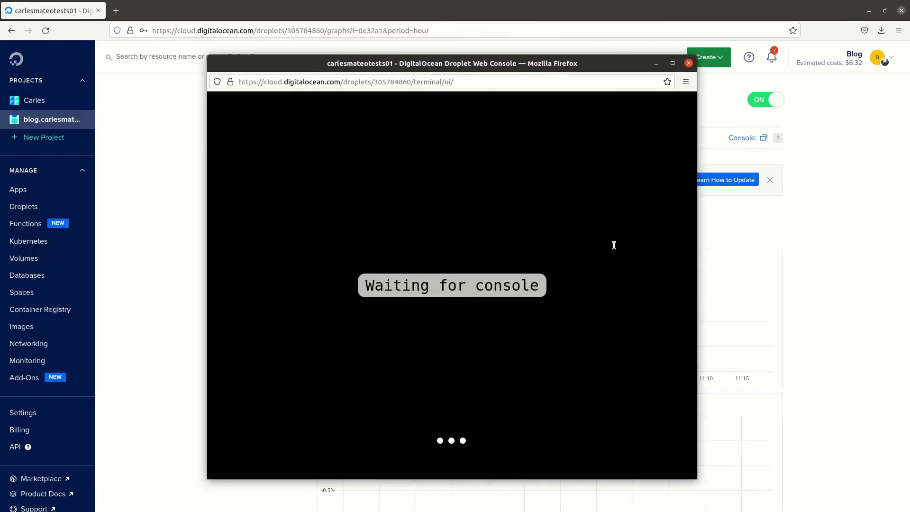
{"action": "key", "text": "alt+Tab"}
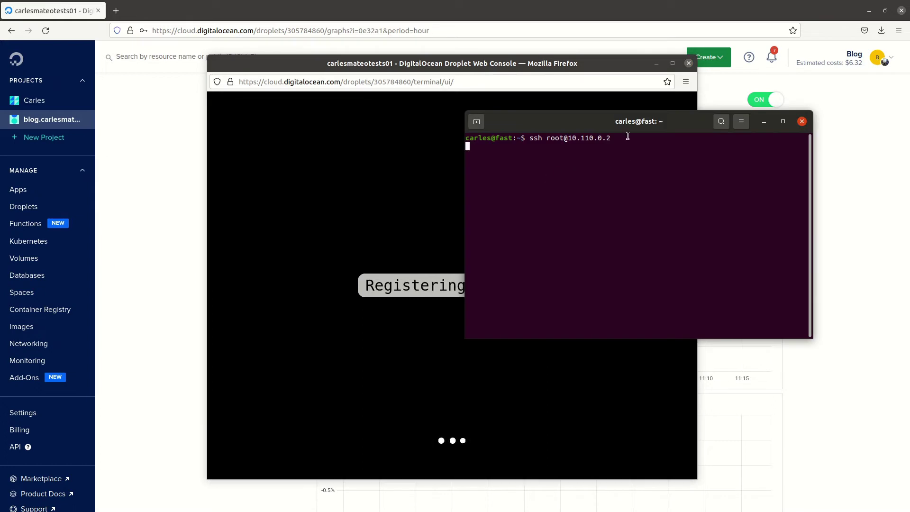
Step: Keep the terminal always on top, move it up-right, and retry the hung ssh connection
{"action": "right_click", "coordinate": [563, 129]}
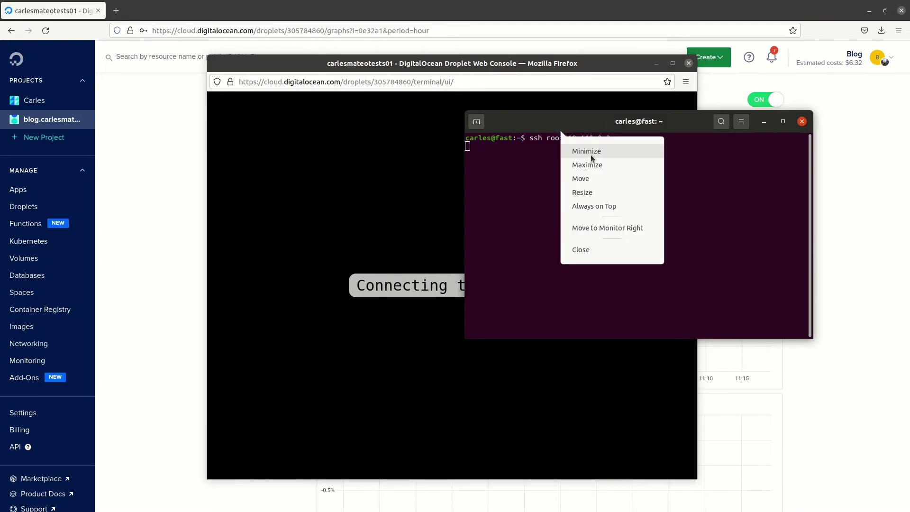
{"action": "left_click", "coordinate": [616, 205]}
{"action": "left_click_drag", "start_coordinate": [569, 120], "coordinate": [643, 71]}
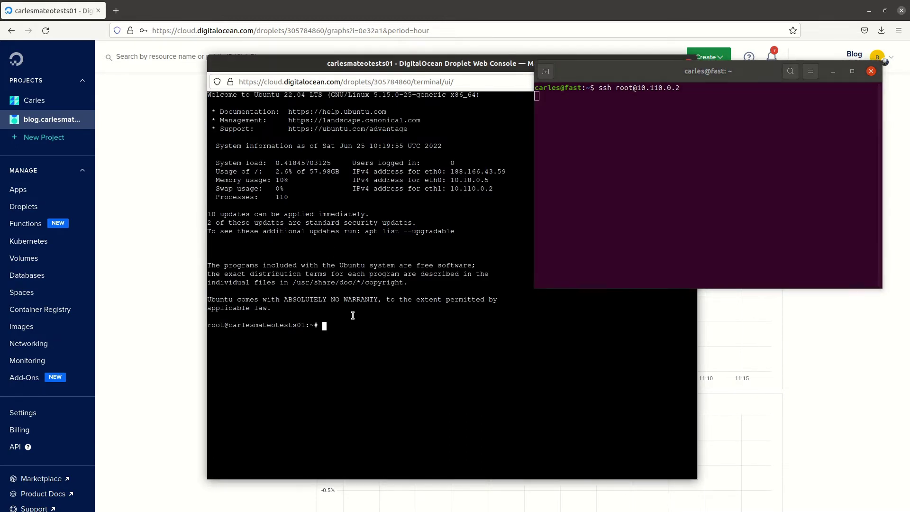
{"action": "left_click", "coordinate": [666, 151]}
{"action": "key", "text": "ctrl+c"}
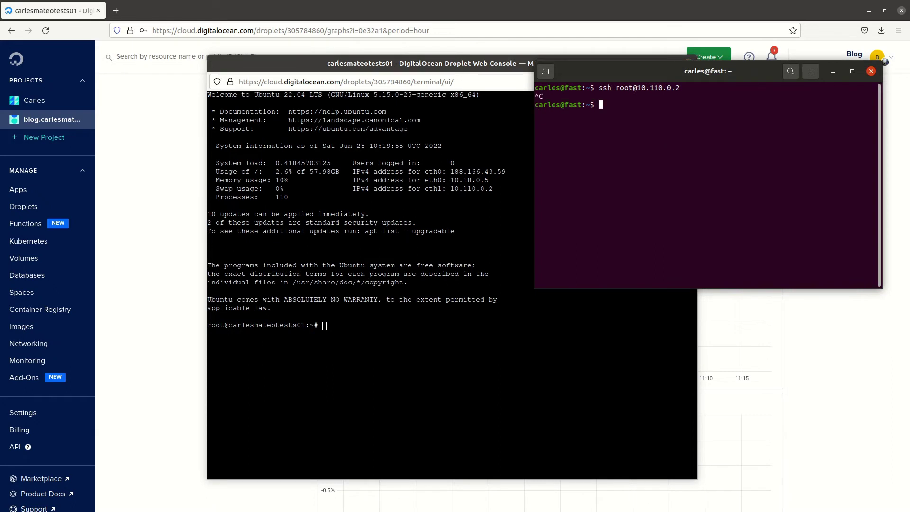
{"action": "key", "text": "Up"}
{"action": "key", "text": "Return"}
{"action": "left_click", "coordinate": [398, 329]}
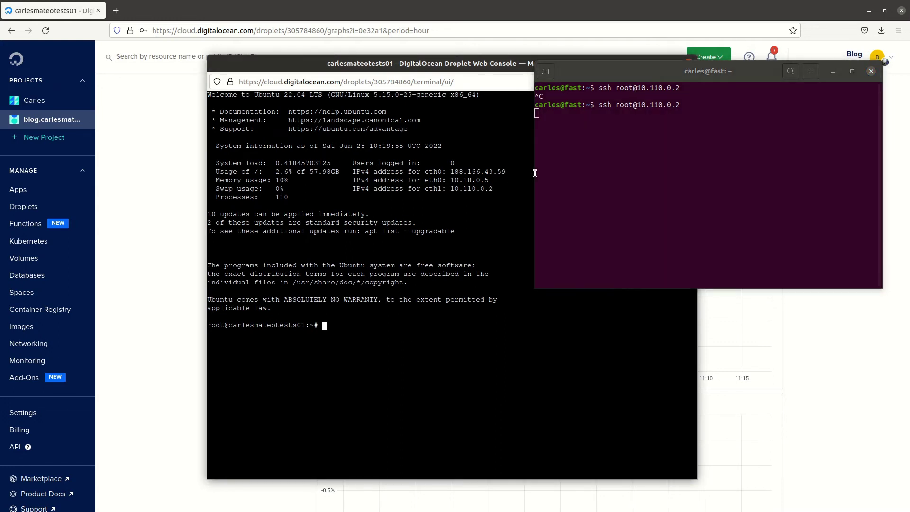
{"action": "left_click", "coordinate": [621, 139]}
{"action": "key", "text": "ctrl+c"}
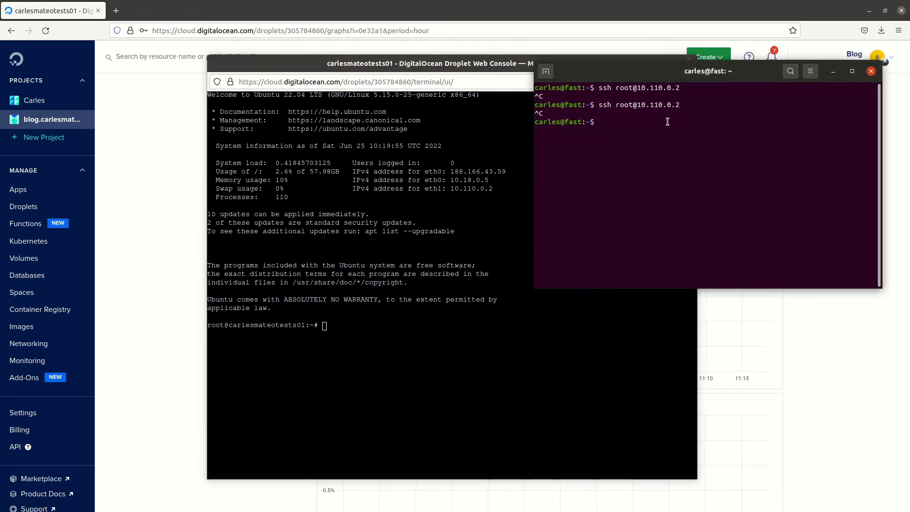
{"action": "key", "text": "Up"}
{"action": "key", "text": "BackSpace"}
{"action": "key", "text": "BackSpace"}
{"action": "key", "text": "BackSpace"}
{"action": "key", "text": "BackSpace"}
{"action": "key", "text": "BackSpace"}
{"action": "key", "text": "BackSpace"}
{"action": "key", "text": "BackSpace"}
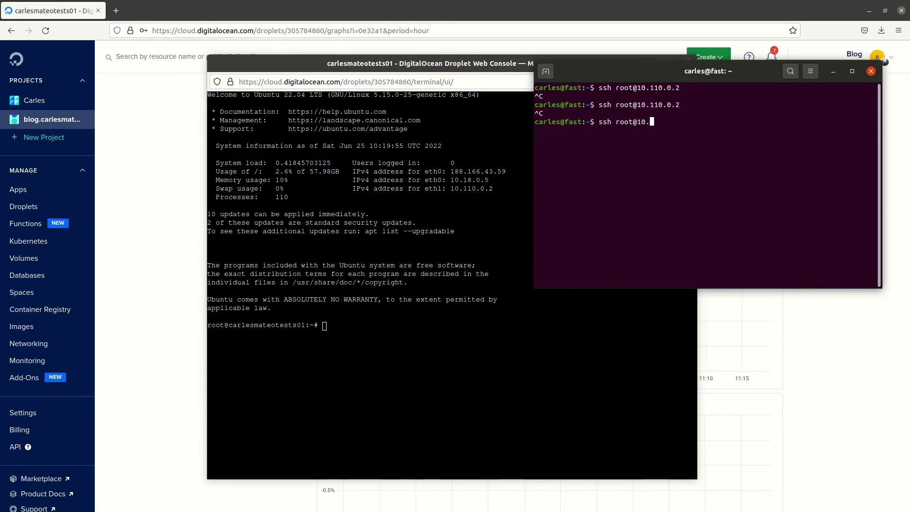
{"action": "key", "text": "BackSpace"}
{"action": "key", "text": "BackSpace"}
{"action": "key", "text": "BackSpace"}
{"action": "type", "text": "188.166.43.59"}
{"action": "key", "text": "Return"}
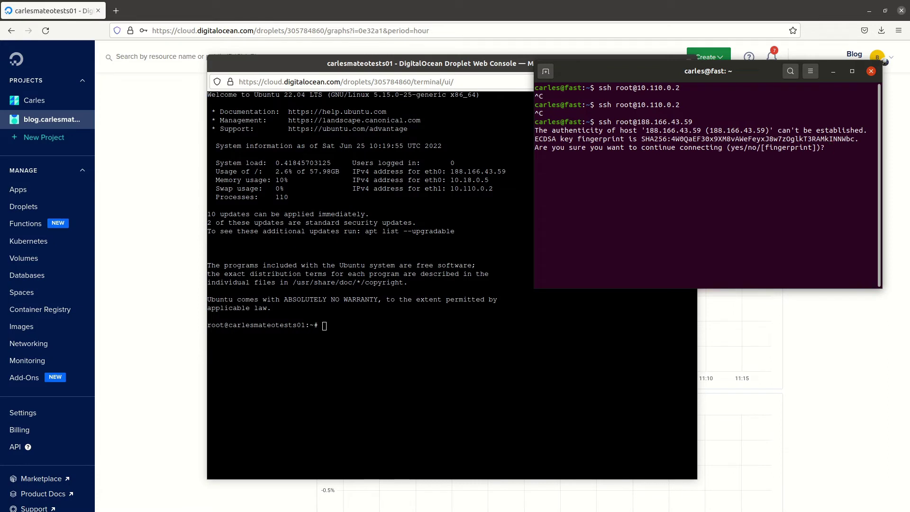
Step: Accept the host key fingerprint, log in as root with the password, and type who
{"action": "type", "text": "yes"}
{"action": "key", "text": "Return"}
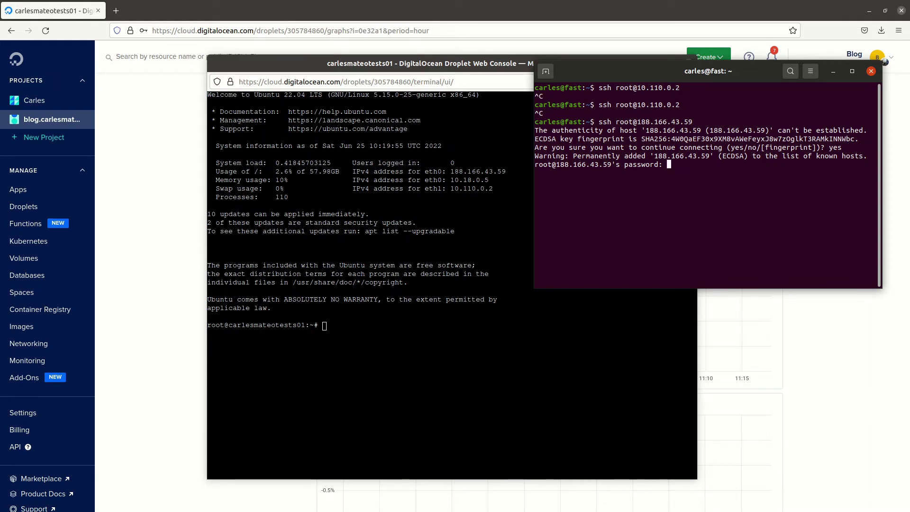
{"action": "key", "text": "Return"}
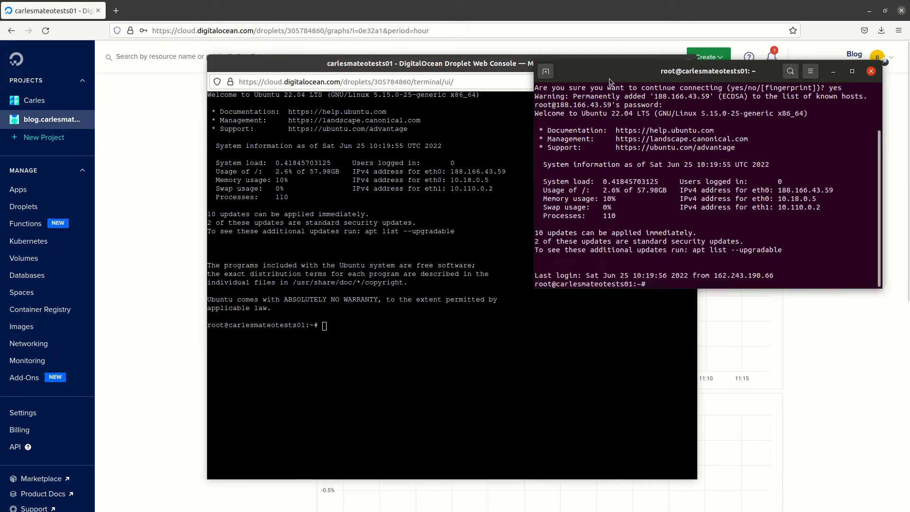
{"action": "type", "text": "who"}
{"action": "key", "text": "alt+Tab"}
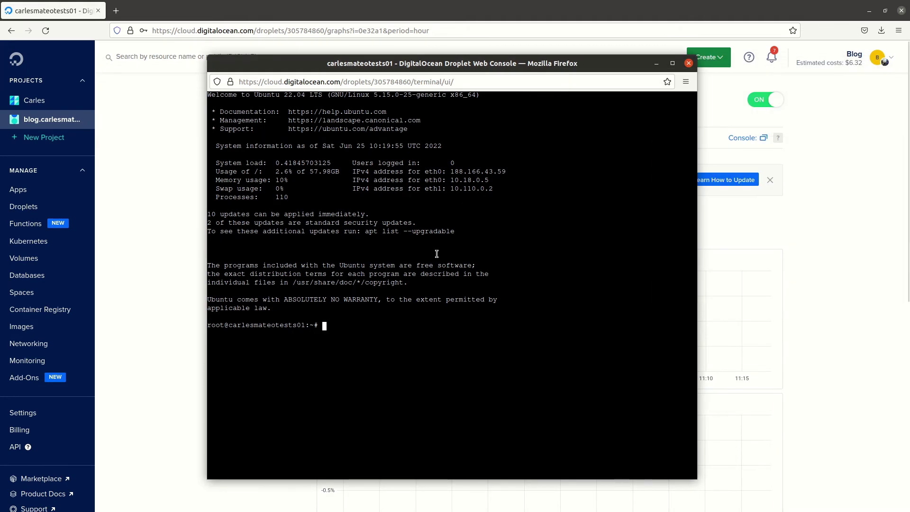
Step: Run apt update && apt upgrade and confirm the upgrade with y
{"action": "type", "text": "apot"}
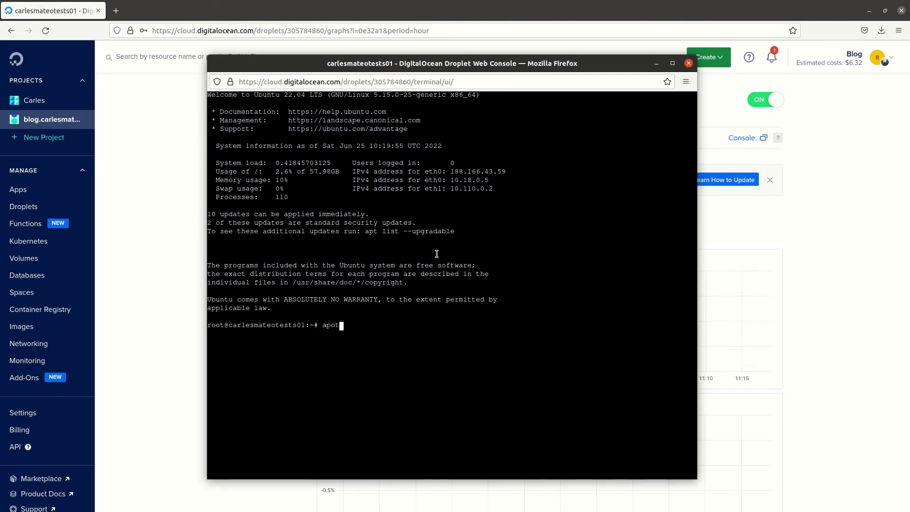
{"action": "key", "text": "BackSpace"}
{"action": "type", "text": "t update && apt upgrade"}
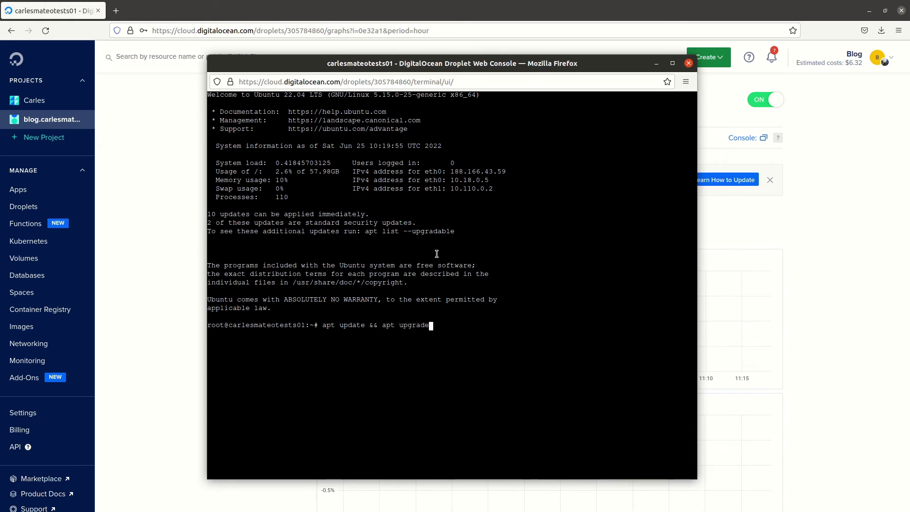
{"action": "key", "text": "Return"}
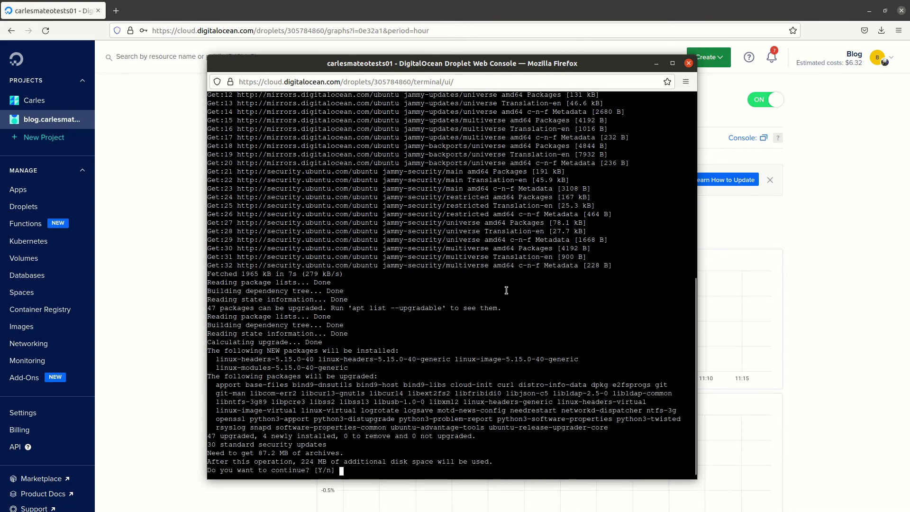
{"action": "type", "text": "y"}
{"action": "key", "text": "Return"}
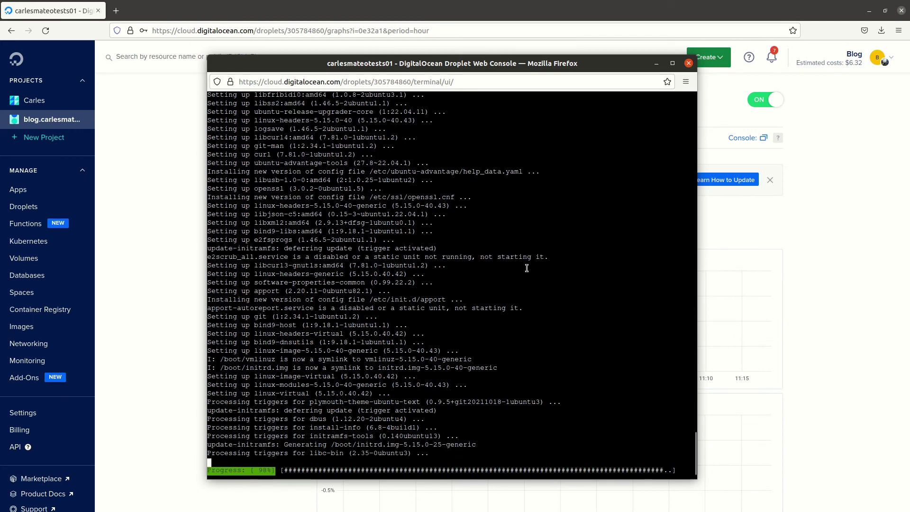
Step: Acknowledge the kernel upgrade notice, accept the default service restarts, then enter apt install apache2
{"action": "left_click_drag", "start_coordinate": [292, 68], "coordinate": [401, 54]}
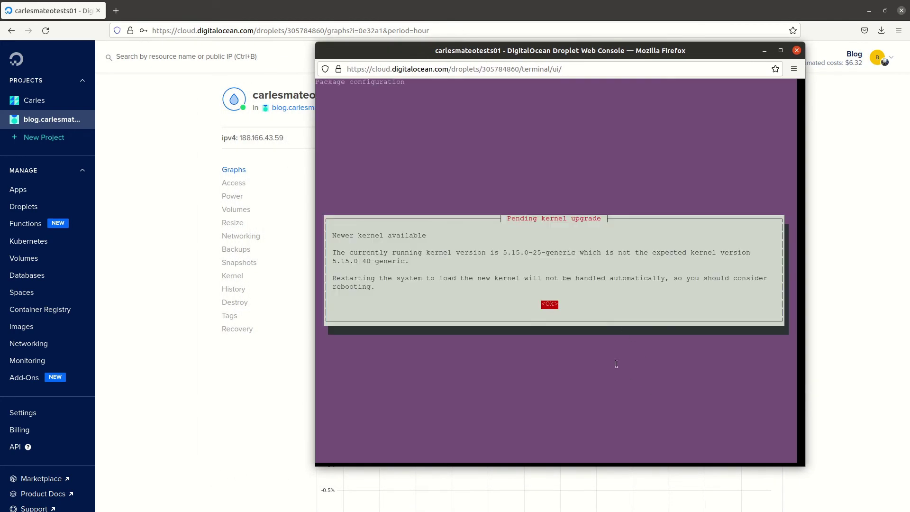
{"action": "key", "text": "Return"}
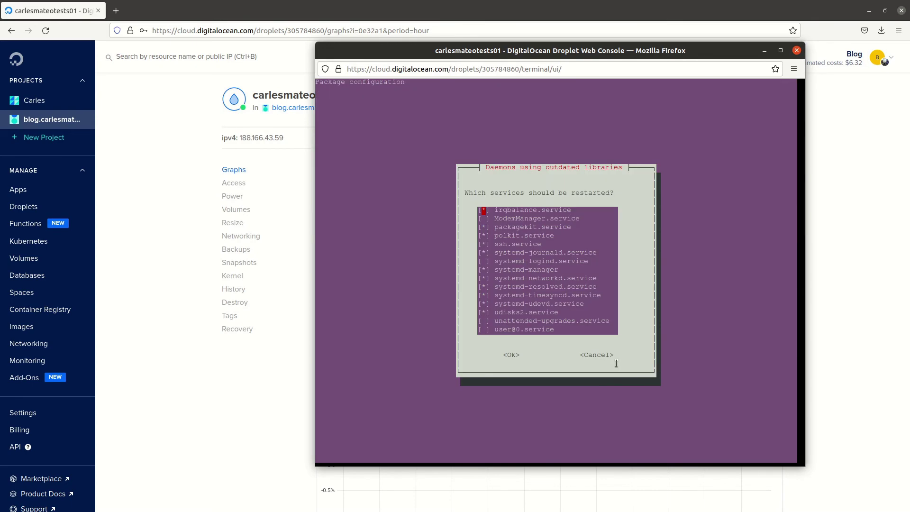
{"action": "key", "text": "Return"}
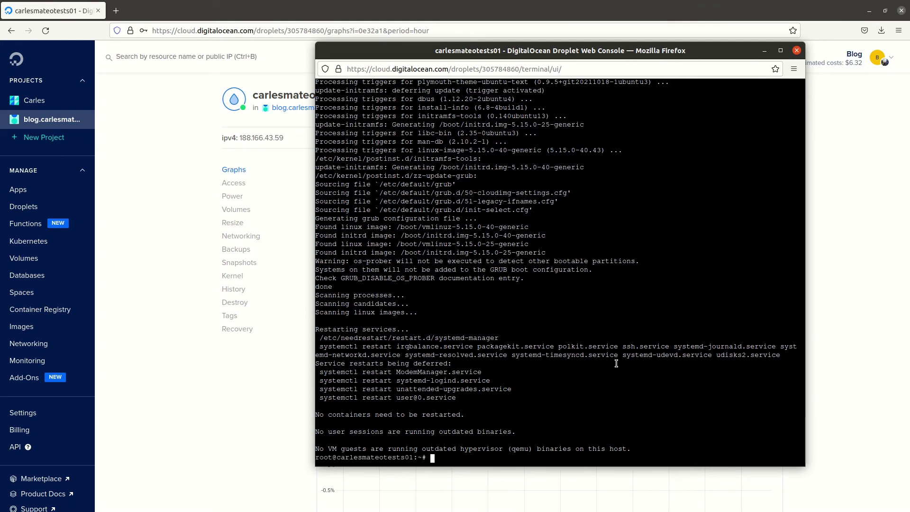
{"action": "type", "text": "apt install apa"}
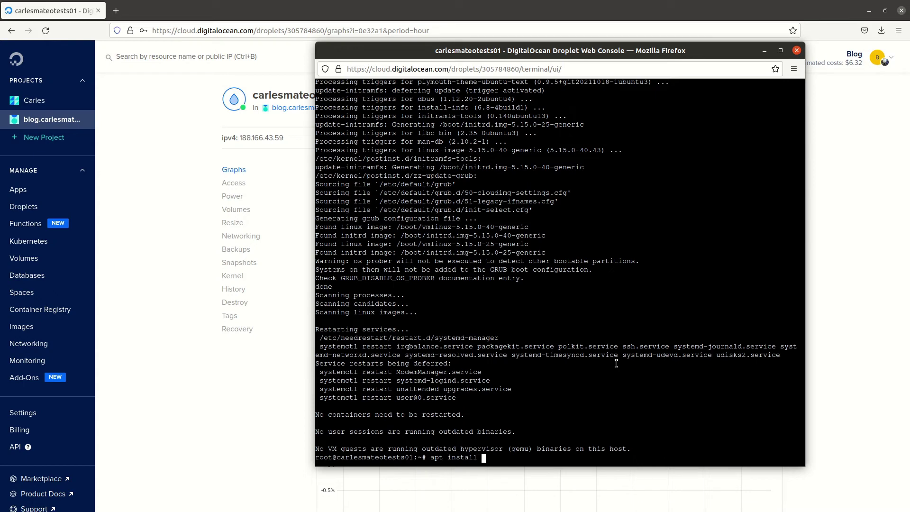
{"action": "type", "text": "che2"}
Step: Install Apache2 with apt install apache2, answer y to confirm, then reboot the droplet
{"action": "key", "text": "Return"}
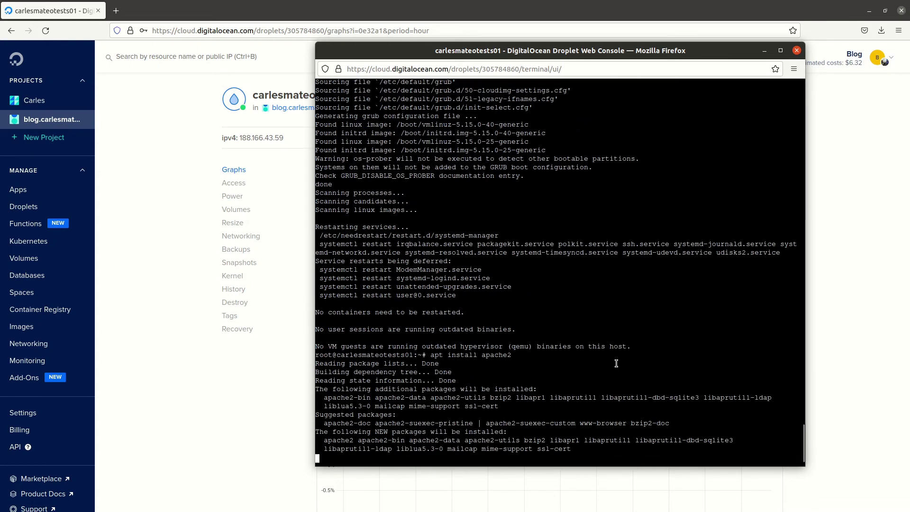
{"action": "type", "text": "y"}
{"action": "key", "text": "Return"}
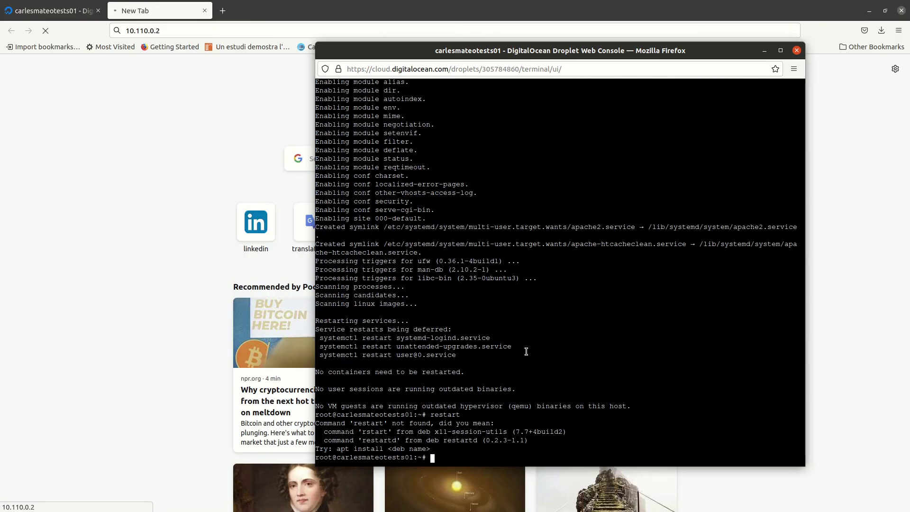
{"action": "type", "text": "reboot"}
{"action": "key", "text": "Return"}
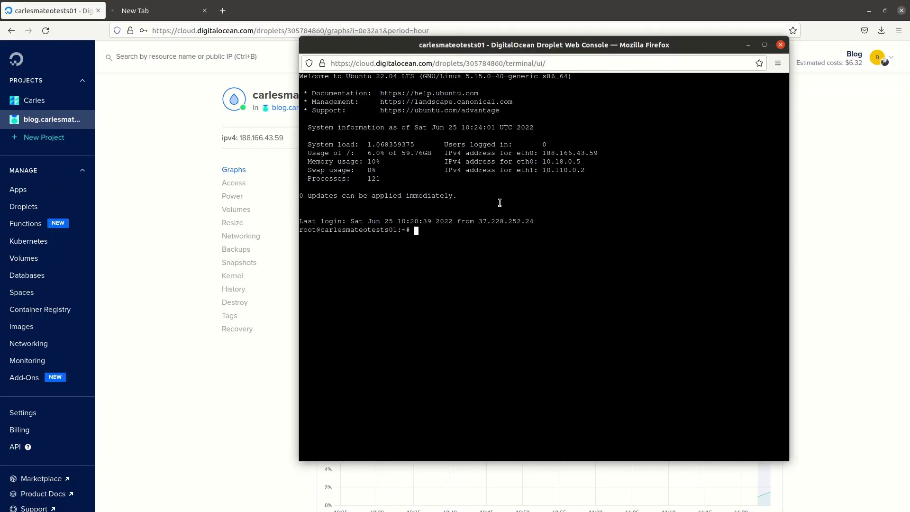
Step: List the droplet's network interfaces with ifconfig and ip addr list
{"action": "type", "text": "ifconfig"}
{"action": "key", "text": "Return"}
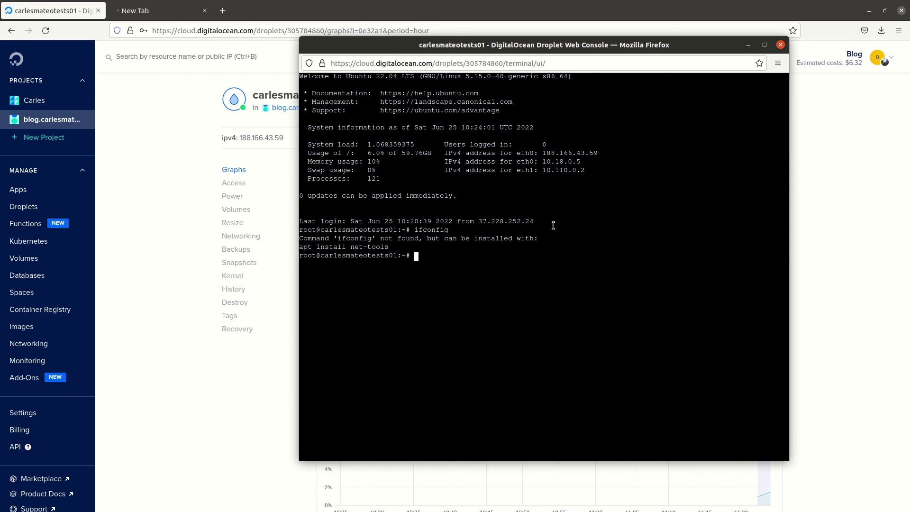
{"action": "type", "text": "ip addr list"}
{"action": "key", "text": "Return"}
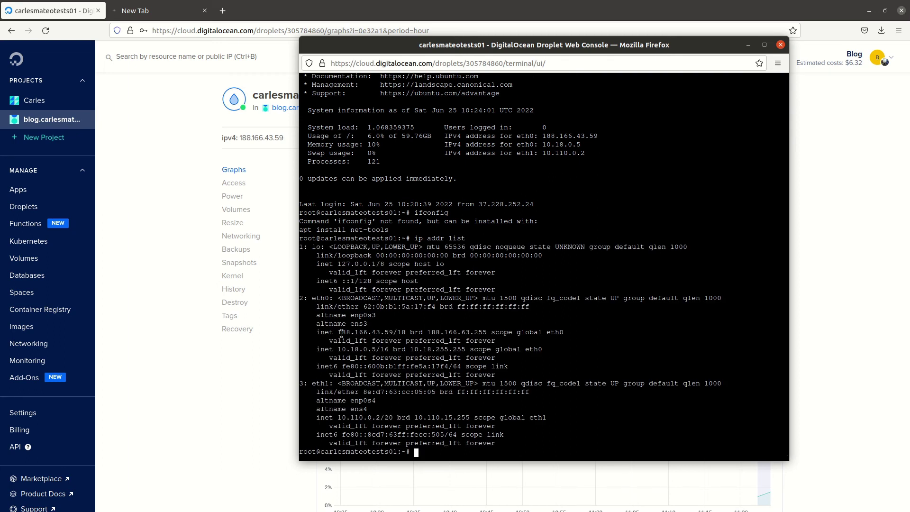
Step: Copy the eth0 public IP address 188.166.43.59 from the console output
{"action": "left_click_drag", "start_coordinate": [337, 332], "coordinate": [391, 332]}
{"action": "right_click", "coordinate": [390, 332]}
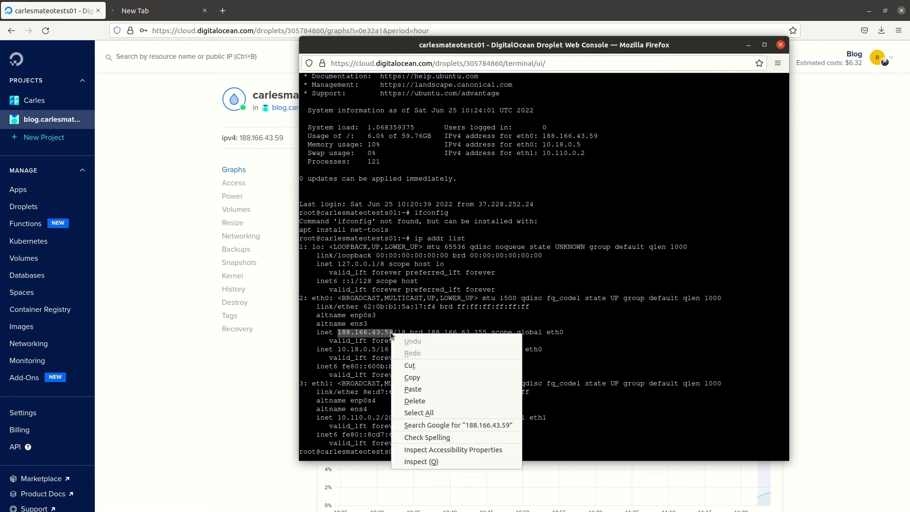
{"action": "left_click", "coordinate": [412, 378]}
{"action": "left_click", "coordinate": [161, 10]}
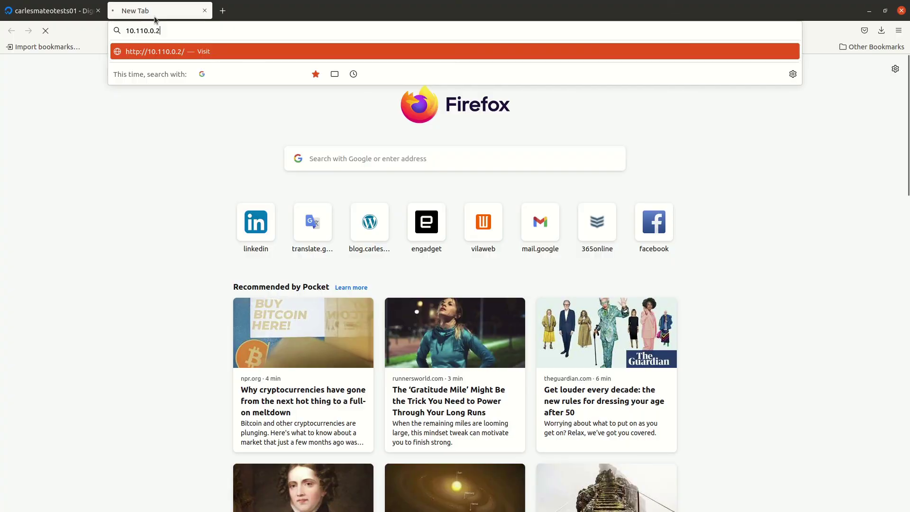
Step: Load 188.166.43.59 in the new Firefox tab to see the Apache2 Default Page
{"action": "left_click", "coordinate": [210, 30]}
{"action": "key", "text": "ctrl+v"}
{"action": "key", "text": "Return"}
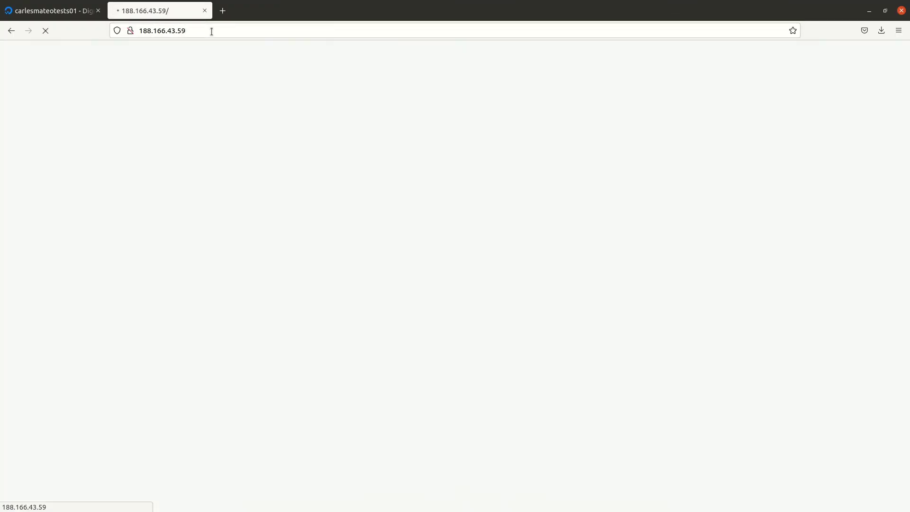
Step: Return to the droplet's DigitalOcean control panel page and dismiss the web console window
{"action": "left_click", "coordinate": [53, 17]}
{"action": "key", "text": "alt+Tab"}
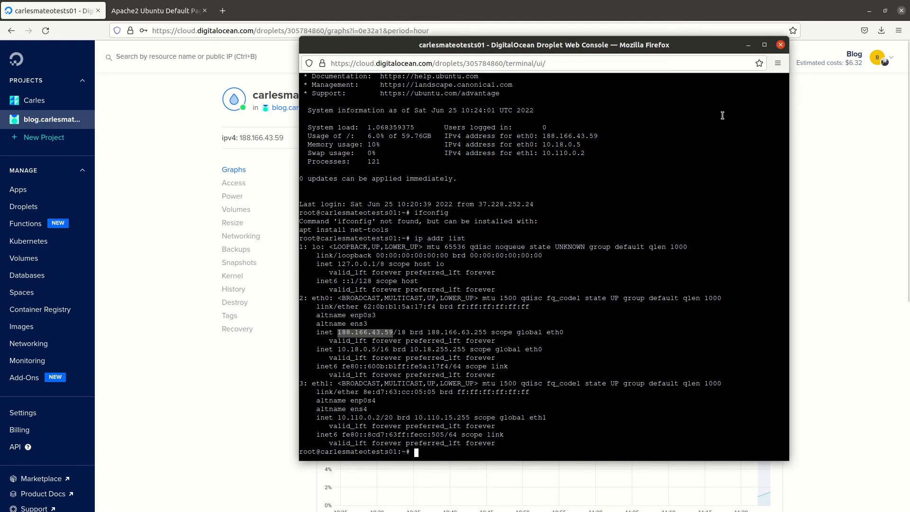
{"action": "key", "text": "alt+Tab"}
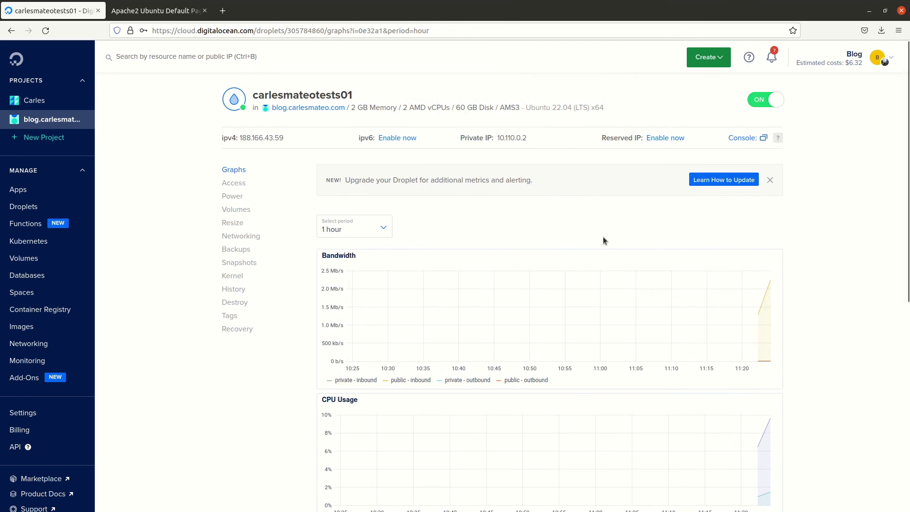
Step: Destroy the test droplet from its Destroy menu, confirming by typing the droplet's name
{"action": "mouse_move", "coordinate": [759, 308]}
{"action": "left_click", "coordinate": [230, 304]}
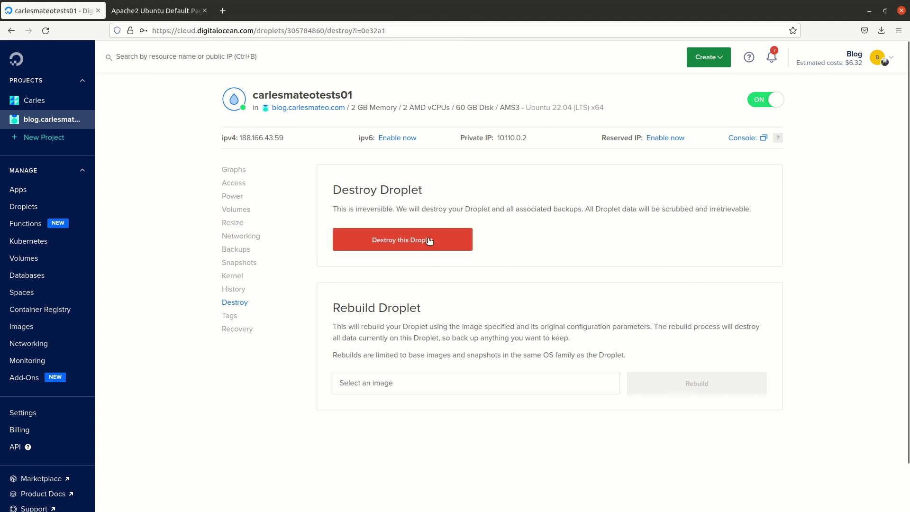
{"action": "left_click", "coordinate": [429, 239]}
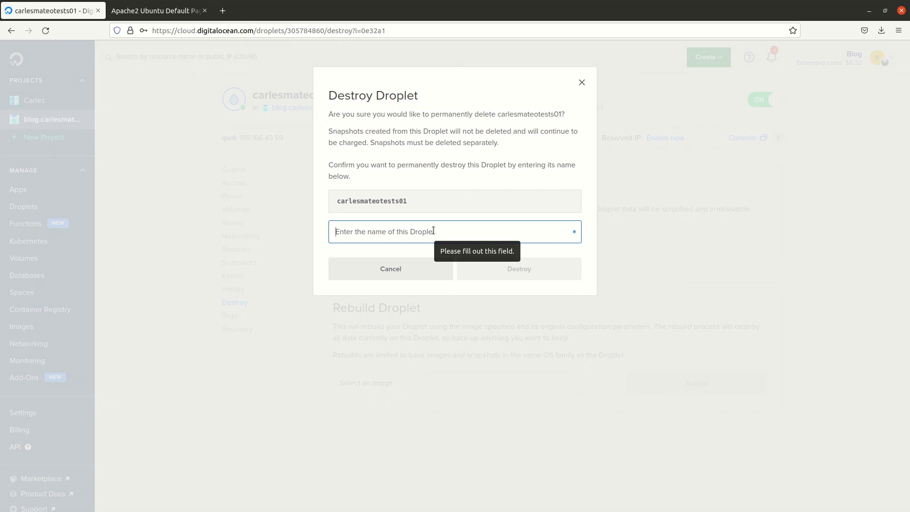
{"action": "type", "text": "ca"}
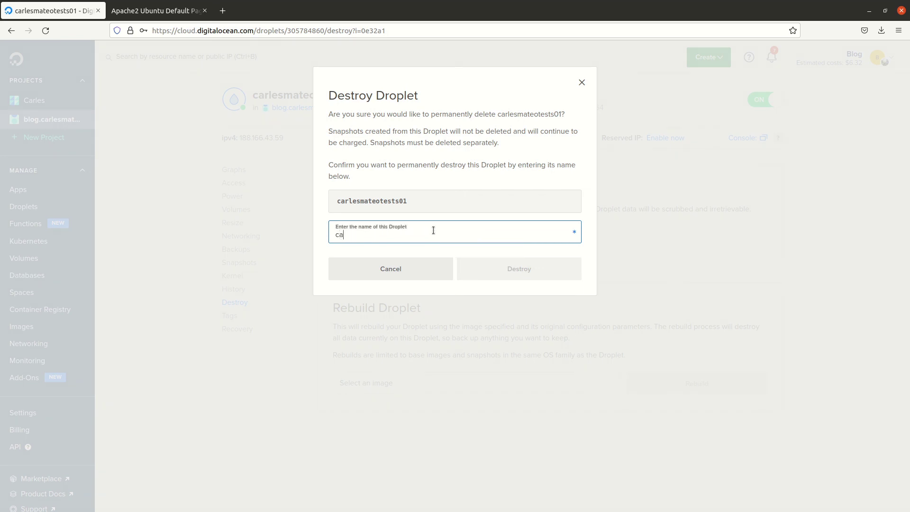
{"action": "type", "text": "rlesmateotests01"}
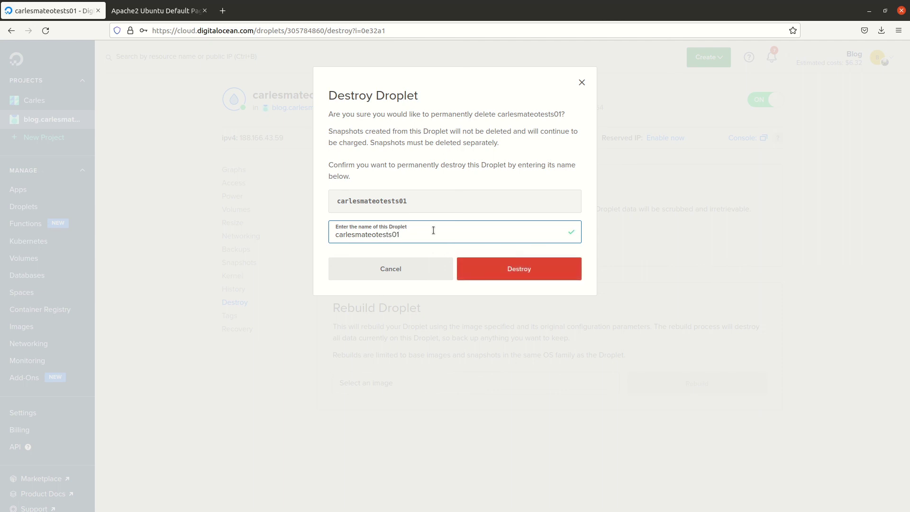
{"action": "left_click", "coordinate": [538, 272]}
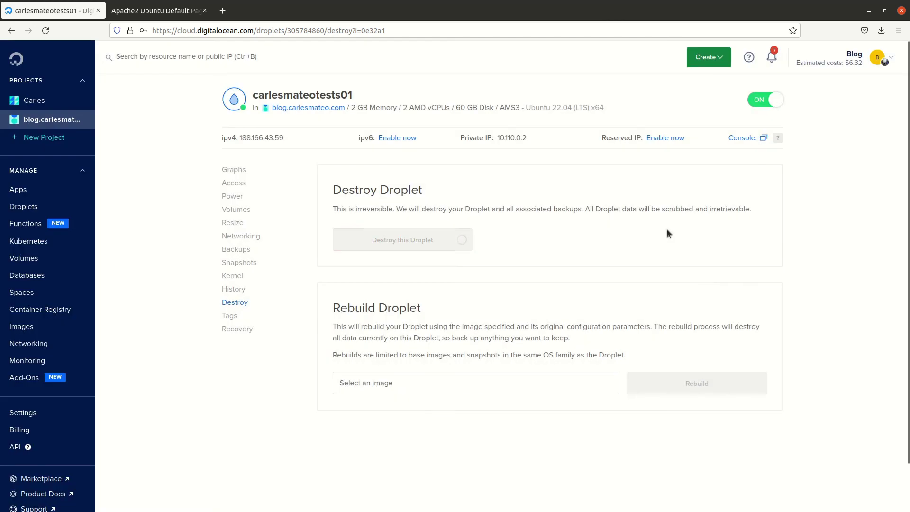